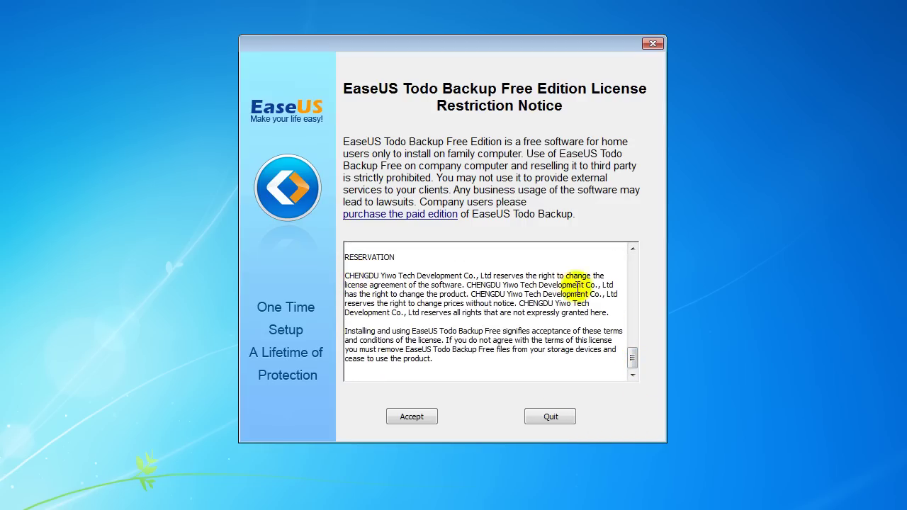
Step: Accept the license notice and set the installation to the existing folder C:\Program Files (x86)\EaseUS\Todo Backup
{"action": "left_click", "coordinate": [421, 420]}
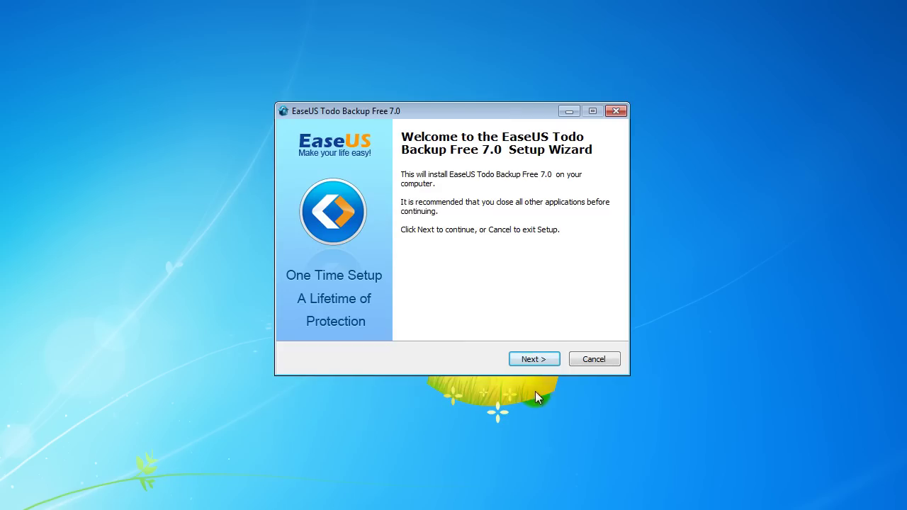
{"action": "left_click", "coordinate": [545, 362]}
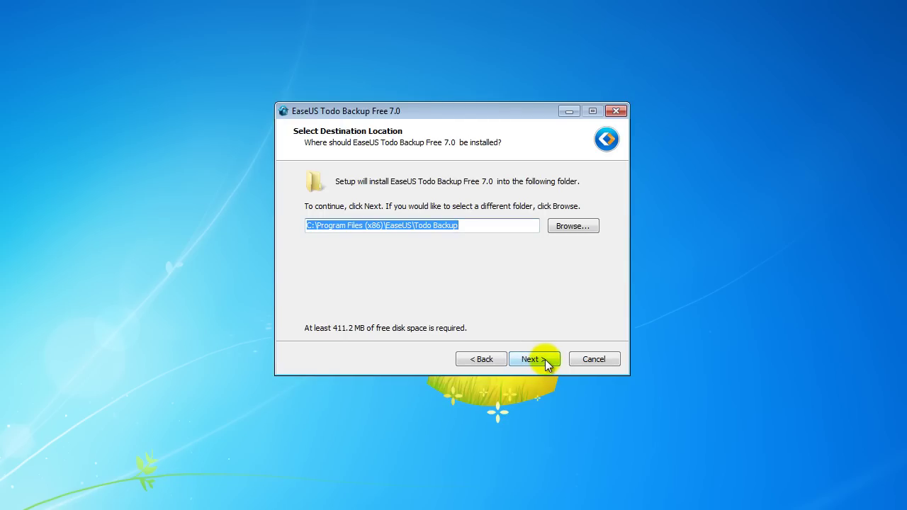
{"action": "left_click", "coordinate": [546, 362]}
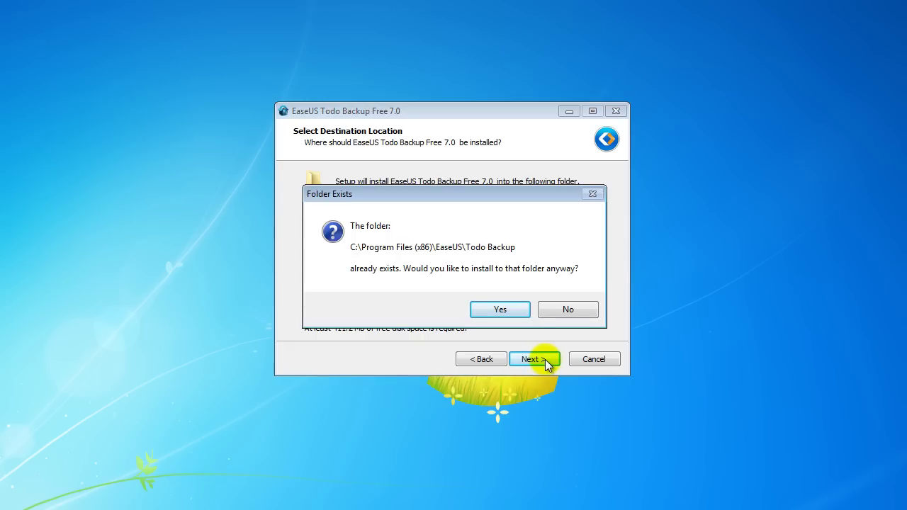
{"action": "left_click", "coordinate": [523, 312]}
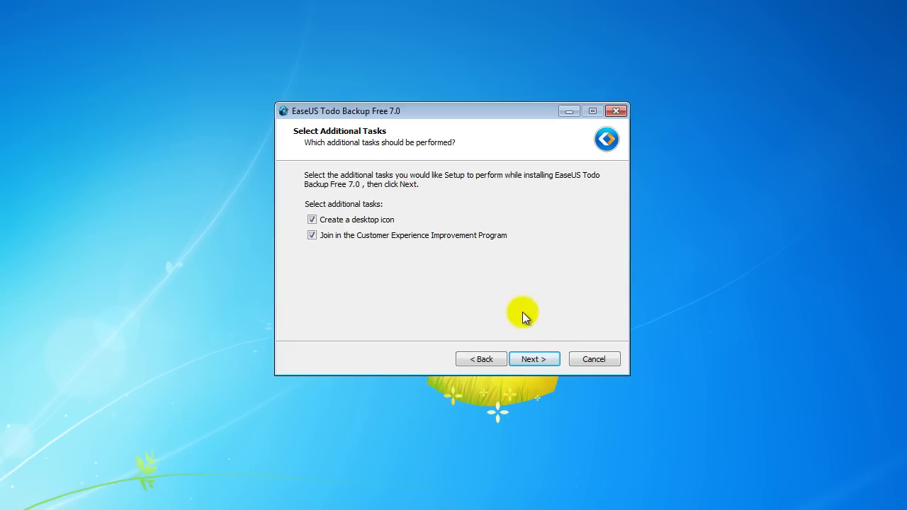
Step: Opt out of the Customer Experience Improvement Program and choose F:\My Backups as the default backup storage folder
{"action": "left_click", "coordinate": [312, 236]}
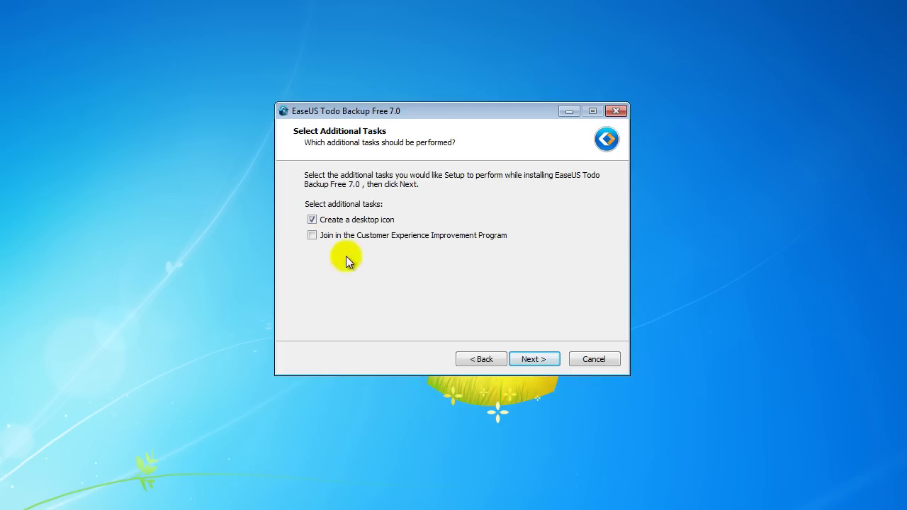
{"action": "left_click", "coordinate": [534, 359]}
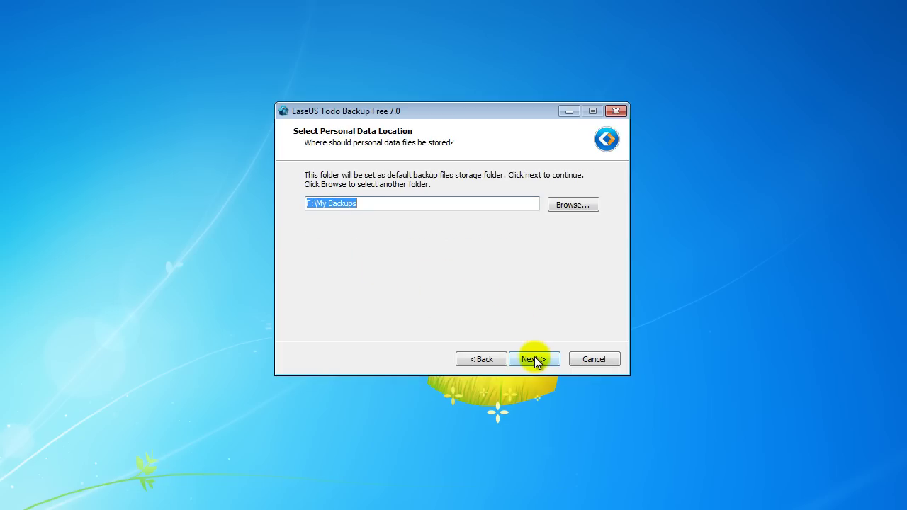
{"action": "left_click", "coordinate": [577, 210]}
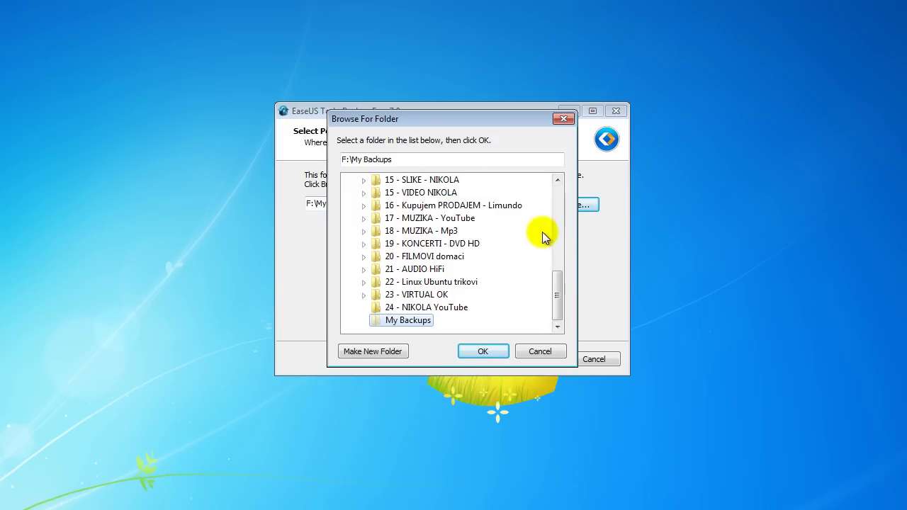
{"action": "mouse_move", "coordinate": [558, 284]}
{"action": "left_mouse_down"}
{"action": "mouse_move", "coordinate": [558, 187]}
{"action": "mouse_move", "coordinate": [551, 291]}
{"action": "left_mouse_up"}
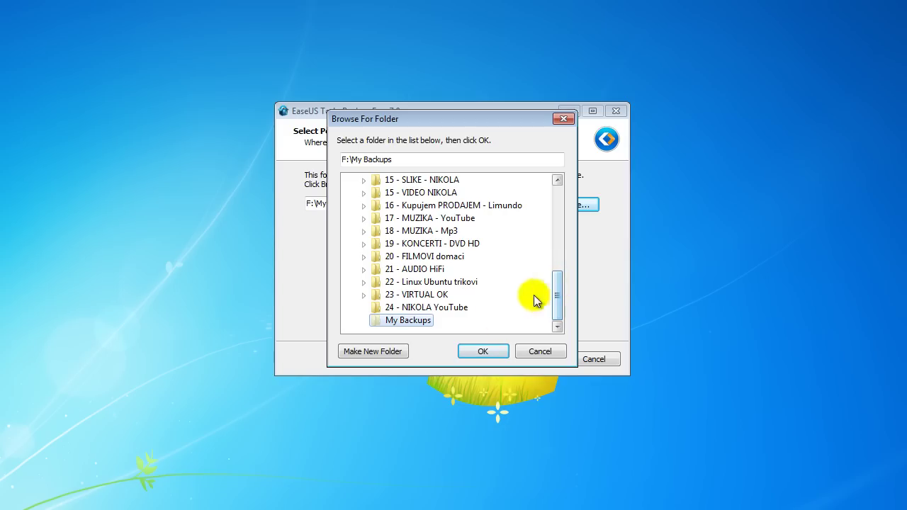
{"action": "left_click", "coordinate": [482, 349]}
{"action": "left_click", "coordinate": [532, 359]}
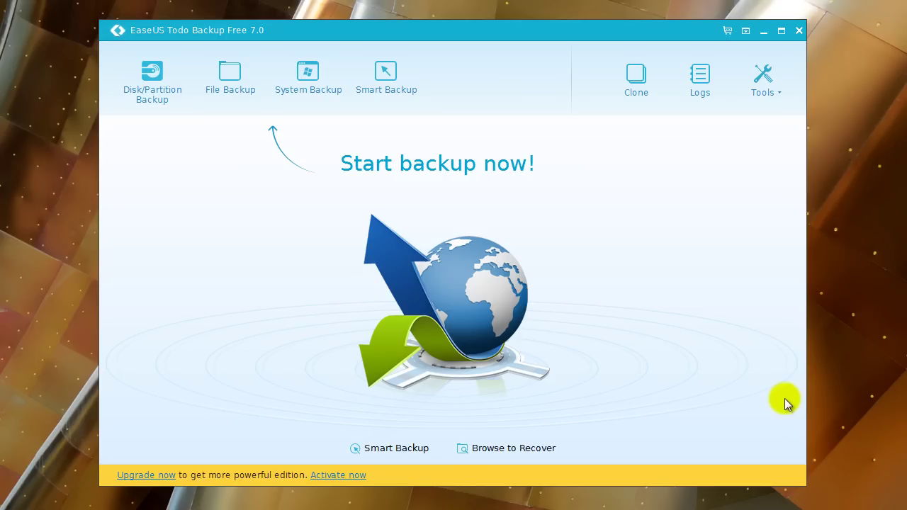
{"action": "left_click", "coordinate": [782, 90]}
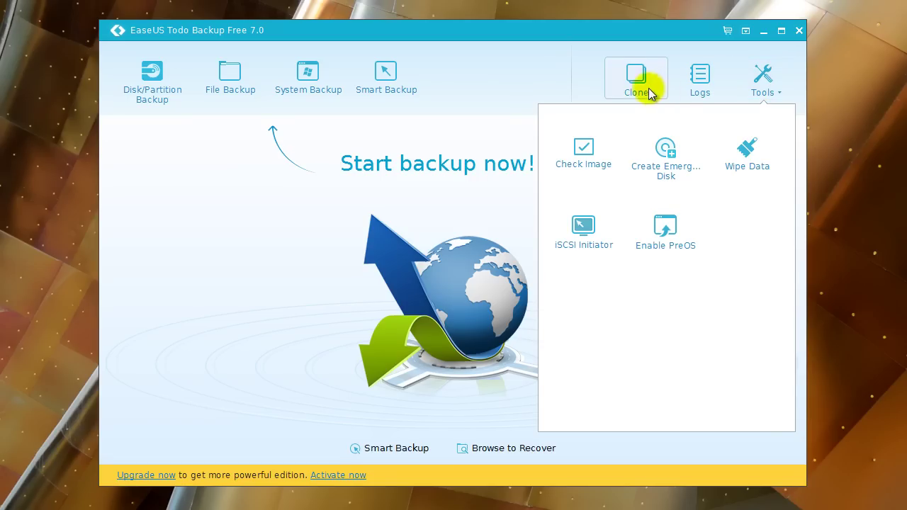
{"action": "left_click", "coordinate": [527, 87]}
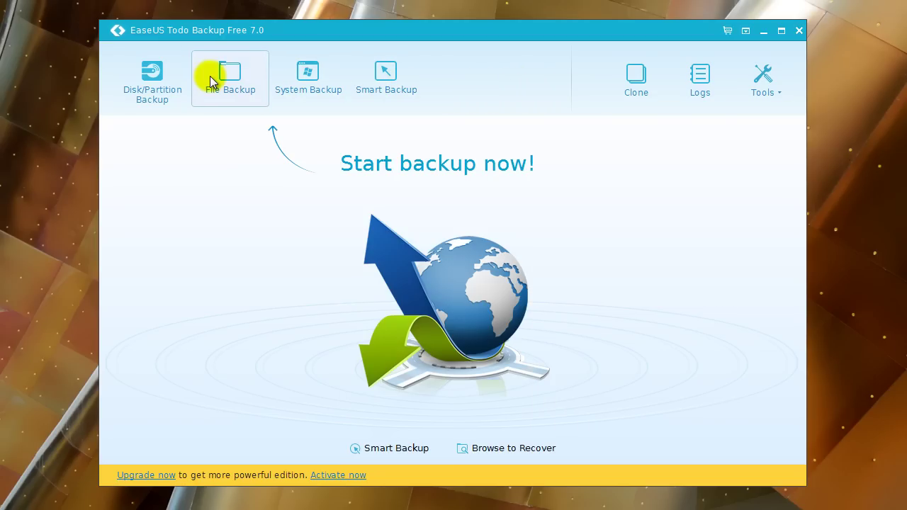
Step: Create a system backup of Windows 7 Service Pack 1 with the destination folder F:\My Backups
{"action": "left_click", "coordinate": [307, 81]}
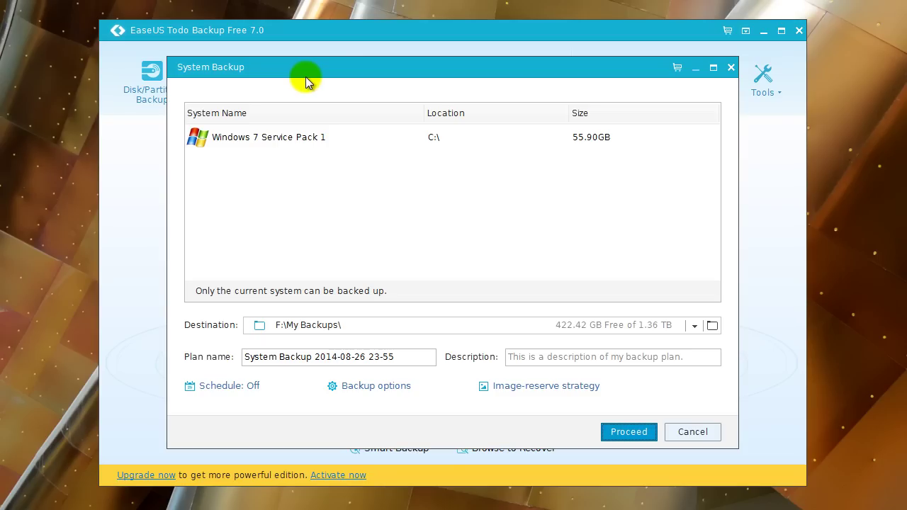
{"action": "left_click", "coordinate": [285, 141]}
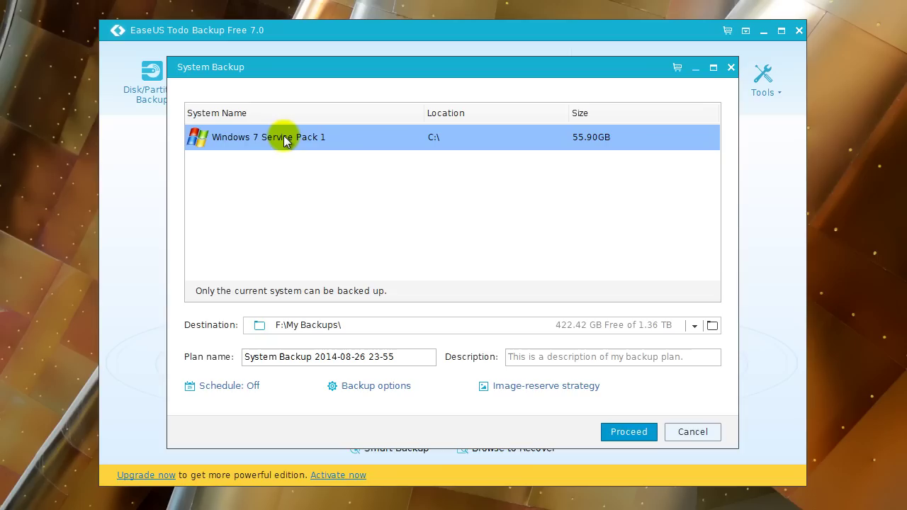
{"action": "left_click", "coordinate": [714, 328]}
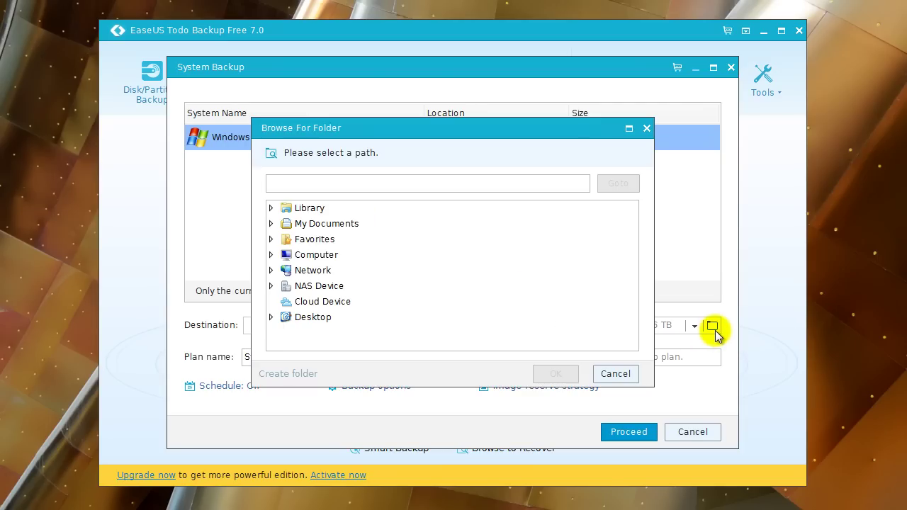
{"action": "left_click", "coordinate": [270, 256]}
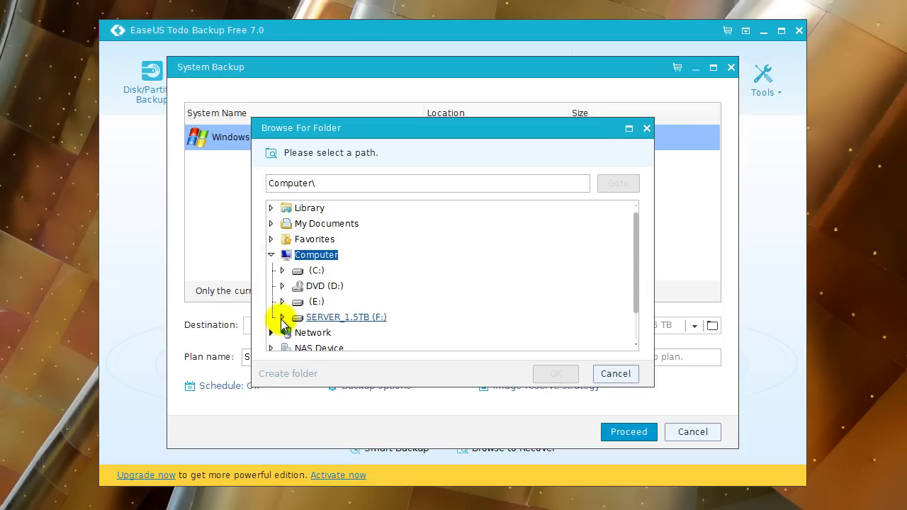
{"action": "left_click", "coordinate": [282, 319]}
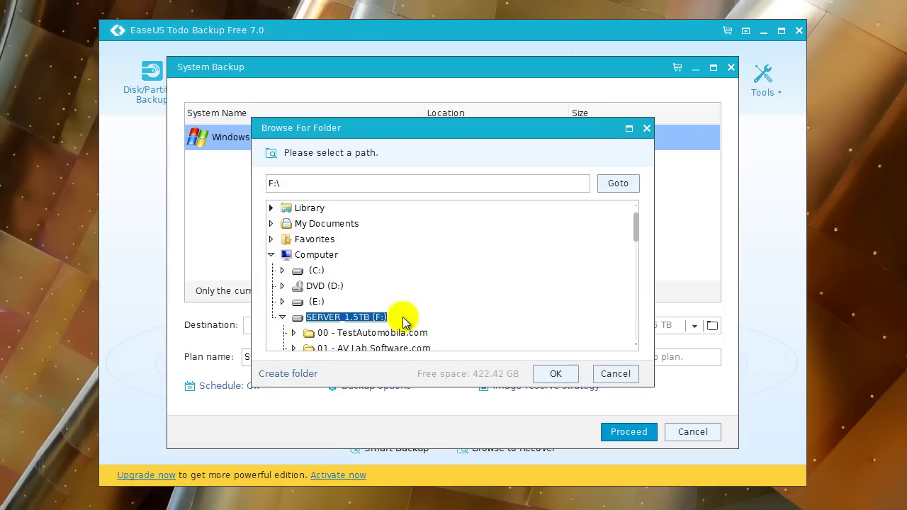
{"action": "scroll", "coordinate": [507, 282], "scroll_direction": "down", "scroll_amount": 2}
{"action": "scroll", "coordinate": [507, 282], "scroll_direction": "down", "scroll_amount": 7}
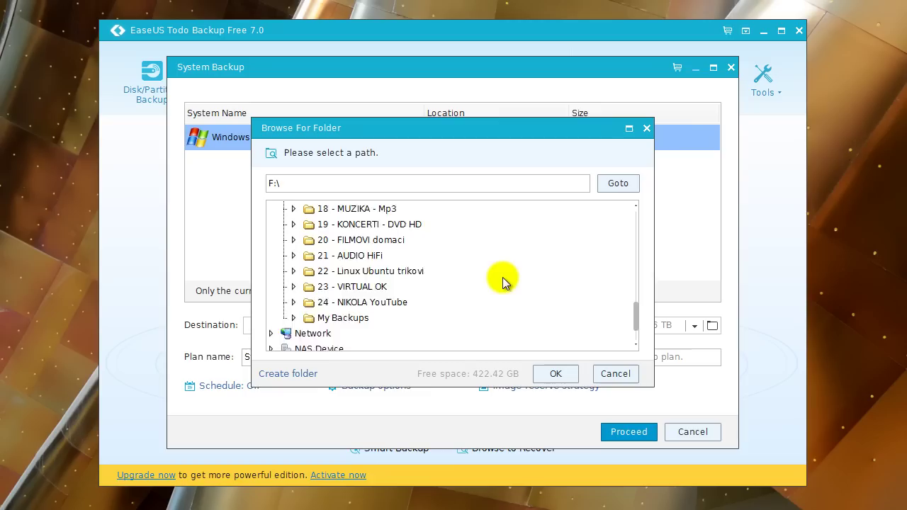
{"action": "left_click", "coordinate": [343, 291]}
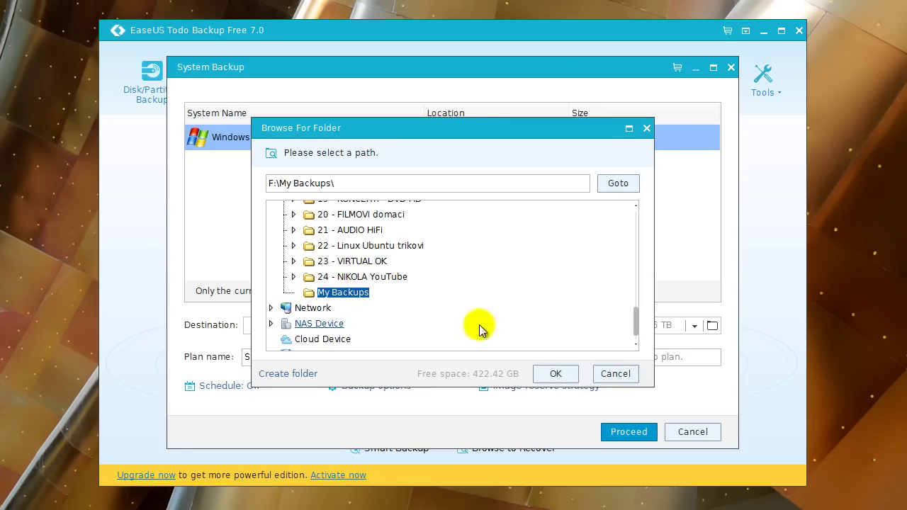
{"action": "left_click", "coordinate": [554, 374]}
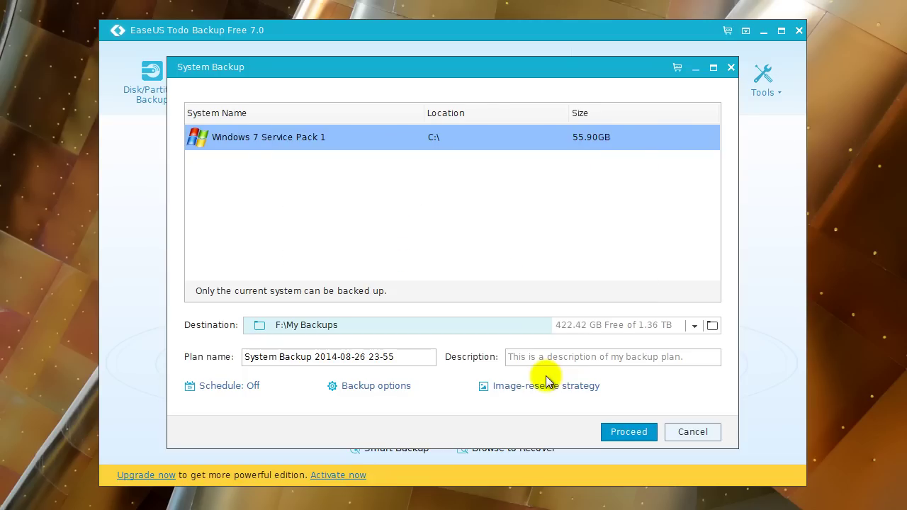
Step: Enter "Test backup" as the description of the backup plan
{"action": "left_click", "coordinate": [553, 359]}
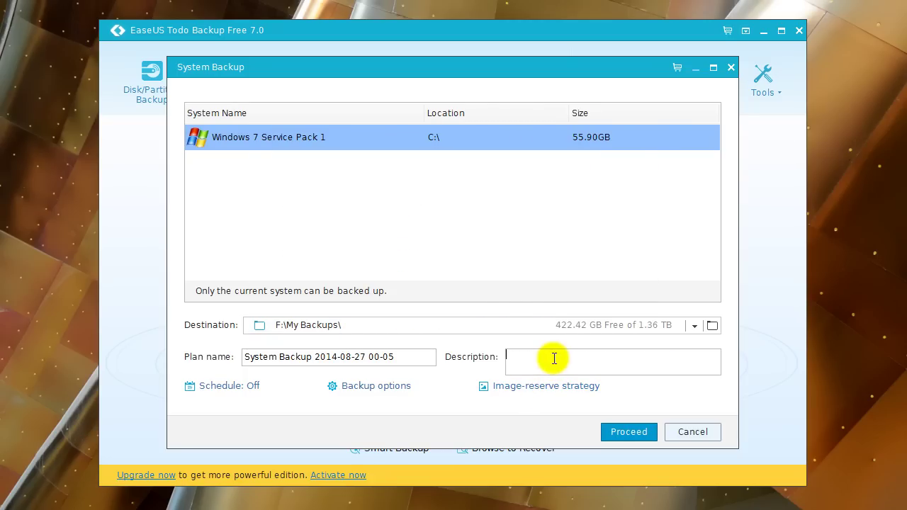
{"action": "type", "text": "Test"}
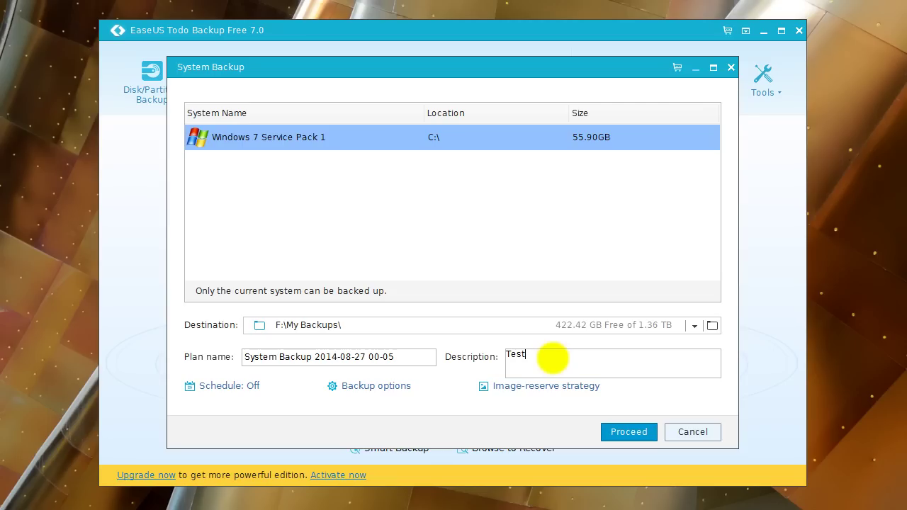
{"action": "type", "text": " backup"}
{"action": "left_click", "coordinate": [313, 356]}
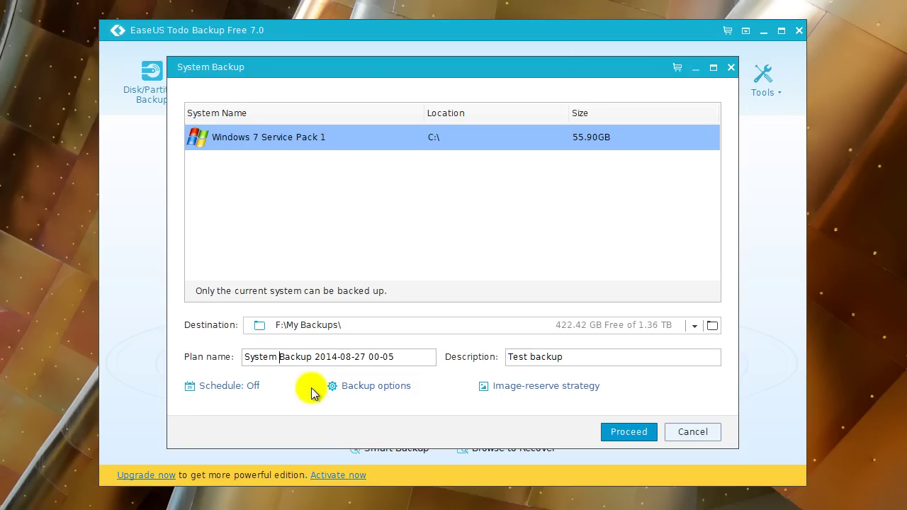
{"action": "key", "text": "BackSpace"}
{"action": "key", "text": "BackSpace"}
{"action": "key", "text": "BackSpace"}
{"action": "key", "text": "BackSpace"}
{"action": "key", "text": "BackSpace"}
{"action": "key", "text": "BackSpace"}
{"action": "key", "text": "BackSpace"}
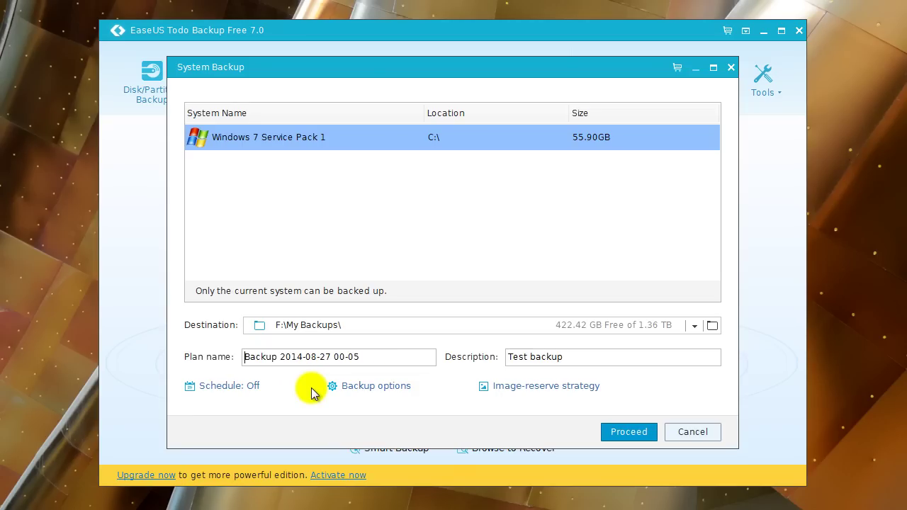
{"action": "type", "text": "Win7"}
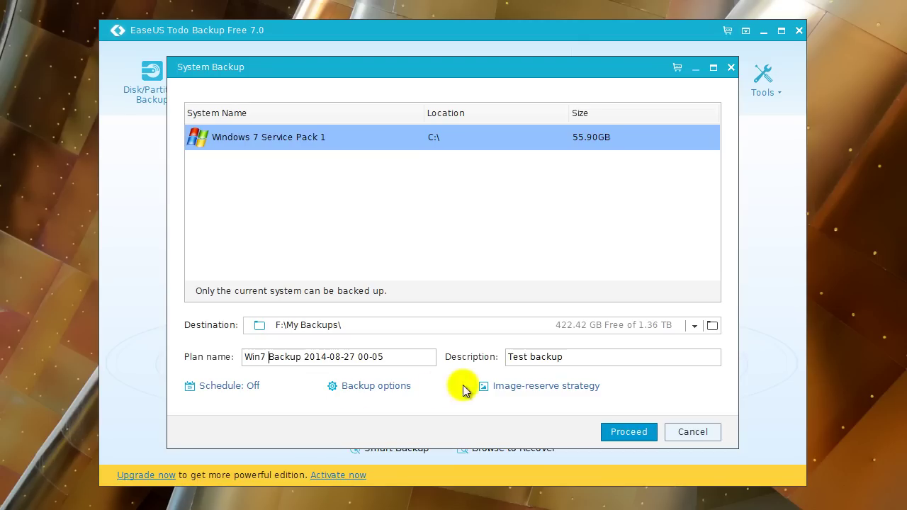
Step: Set the backup's compression level to None and save the backup options
{"action": "left_click", "coordinate": [401, 387]}
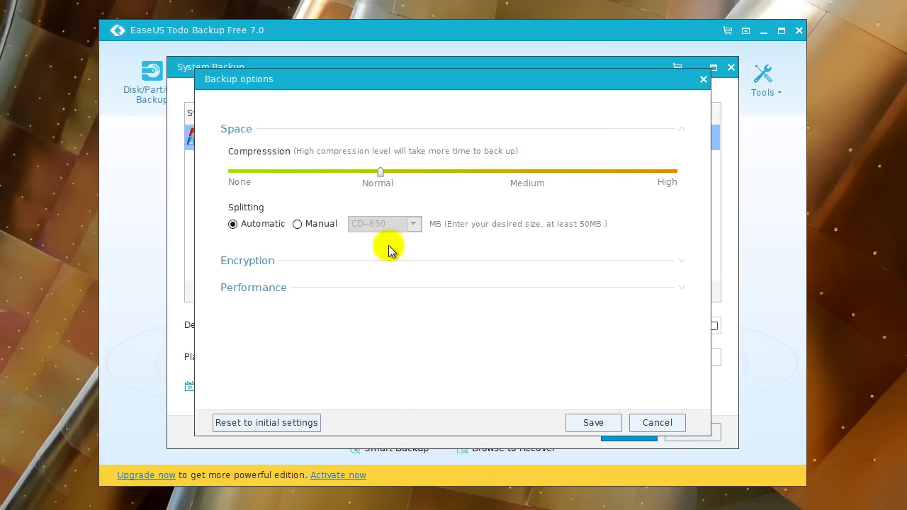
{"action": "left_click_drag", "start_coordinate": [381, 175], "coordinate": [216, 179]}
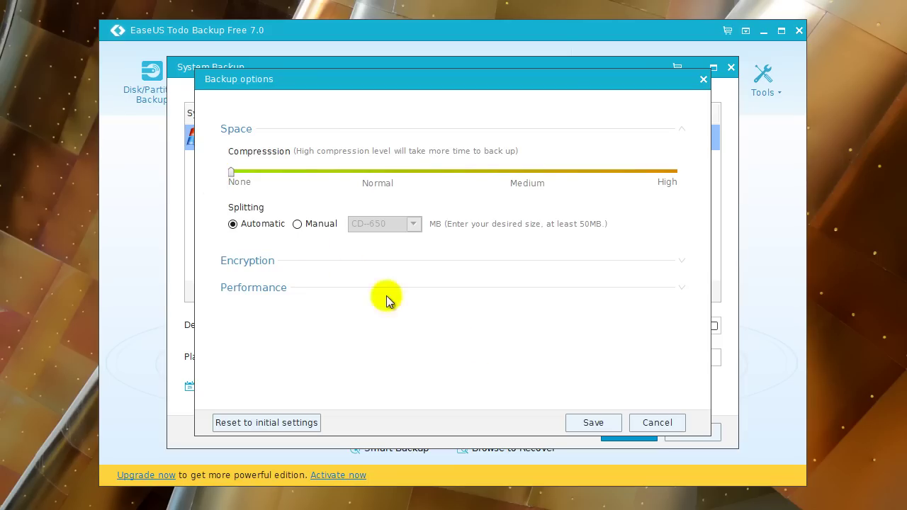
{"action": "left_click", "coordinate": [594, 423]}
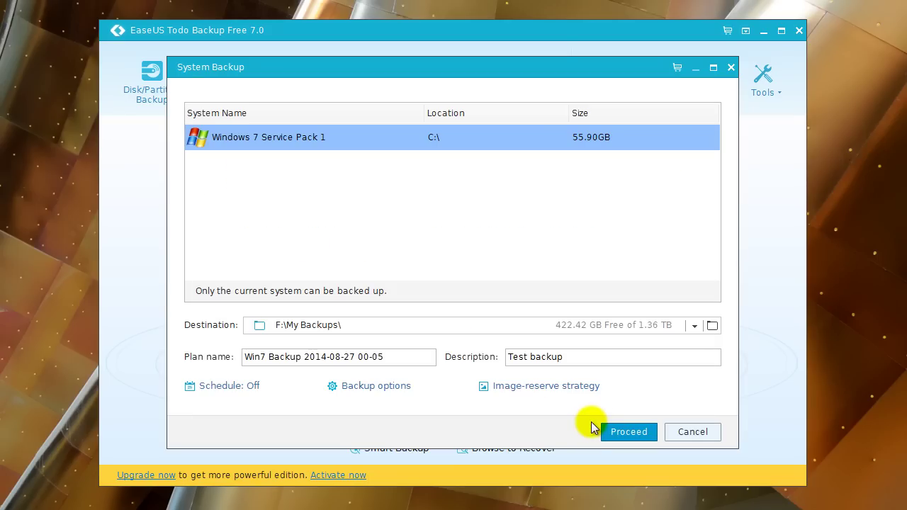
Step: Review the image-reserve strategy options without saving changes, and run the system backup
{"action": "left_click", "coordinate": [557, 389]}
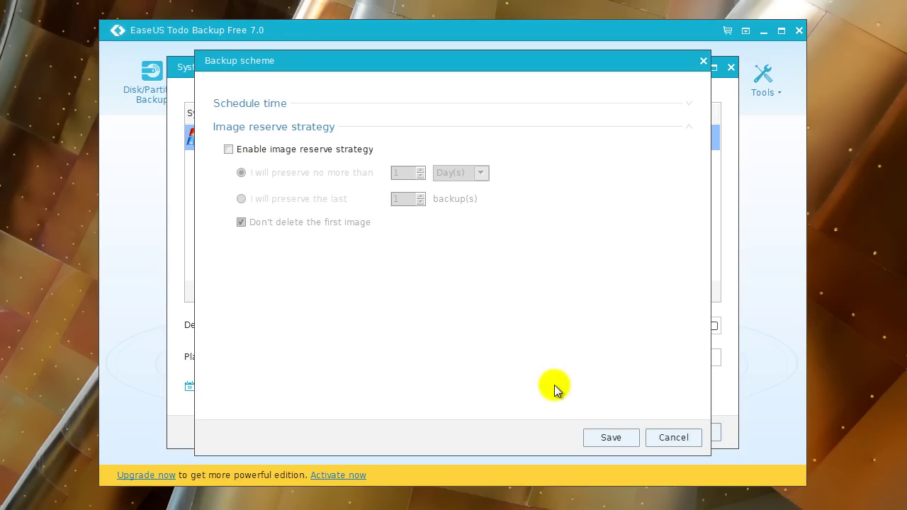
{"action": "left_click", "coordinate": [674, 438]}
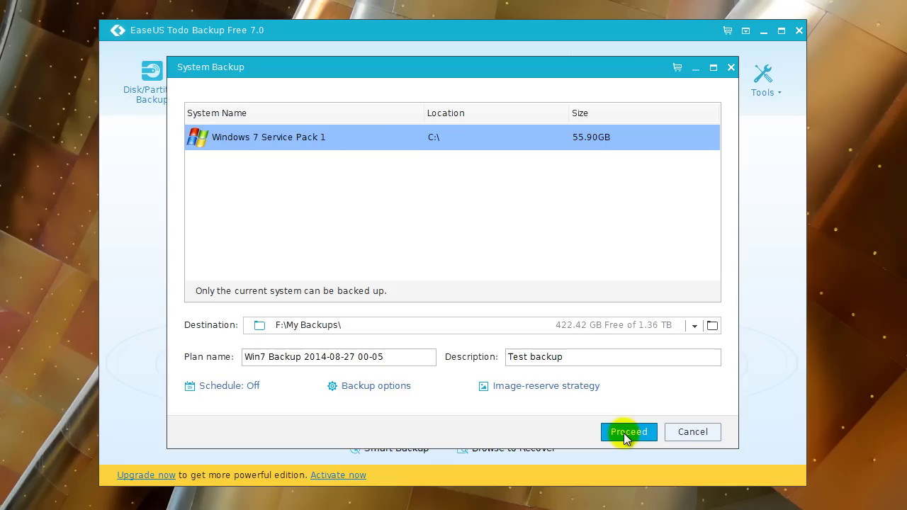
{"action": "left_click", "coordinate": [624, 433]}
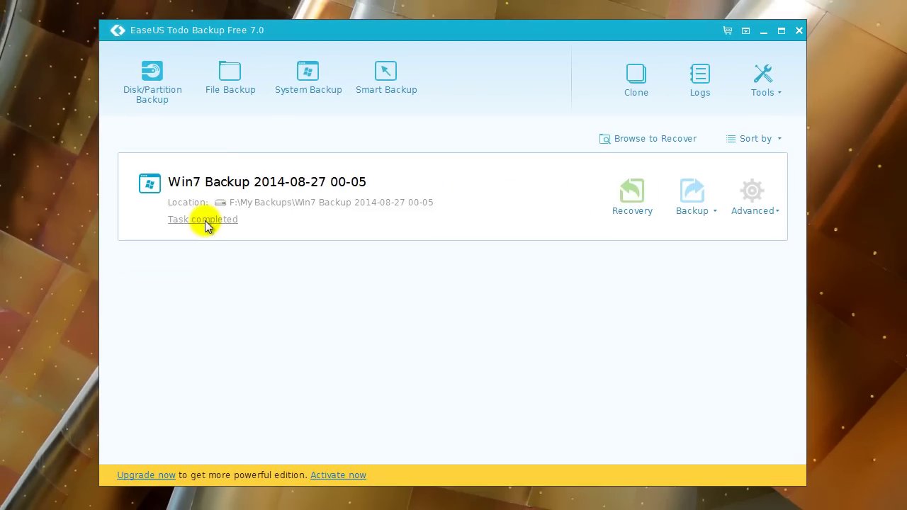
Step: View the schedule settings of the Win7 backup plan and close them without saving
{"action": "left_click", "coordinate": [250, 303]}
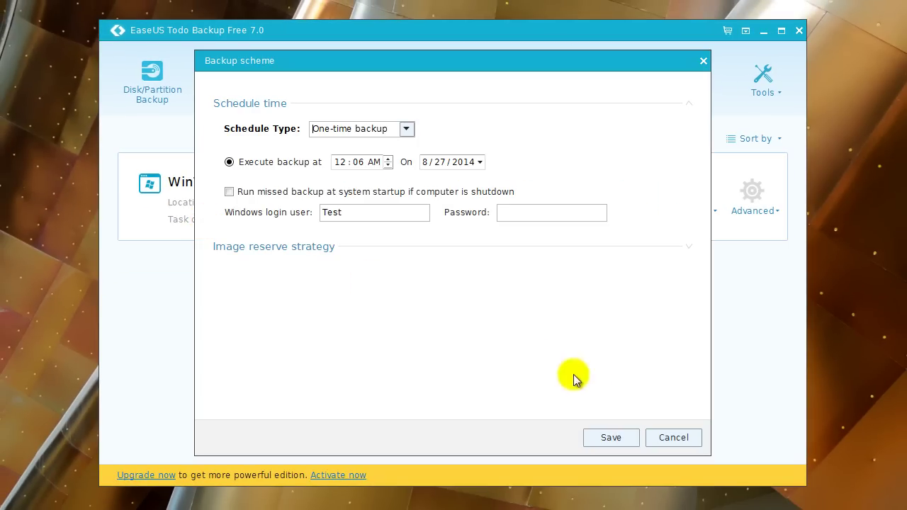
{"action": "left_click", "coordinate": [669, 439]}
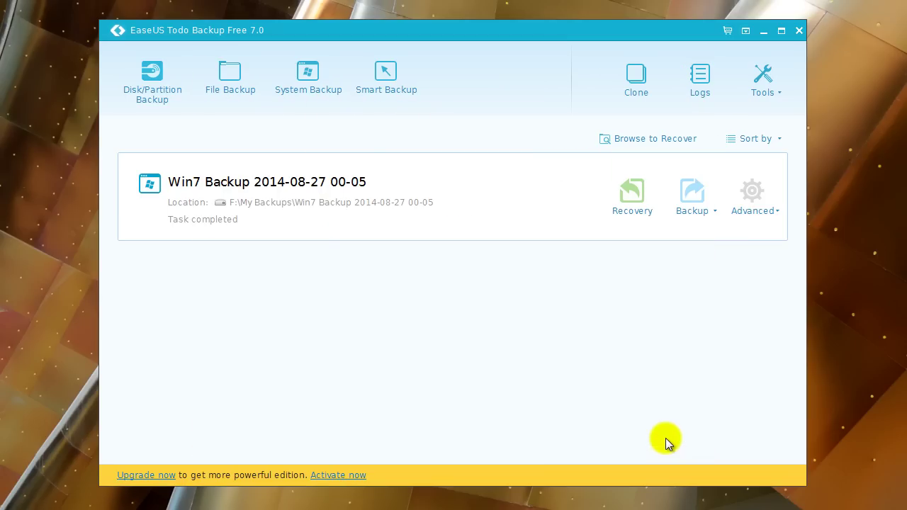
Step: Set up recovery of the Win7 backup onto Hard disk 1, and cancel the recovery instead of overwriting the system partition
{"action": "left_click", "coordinate": [633, 202]}
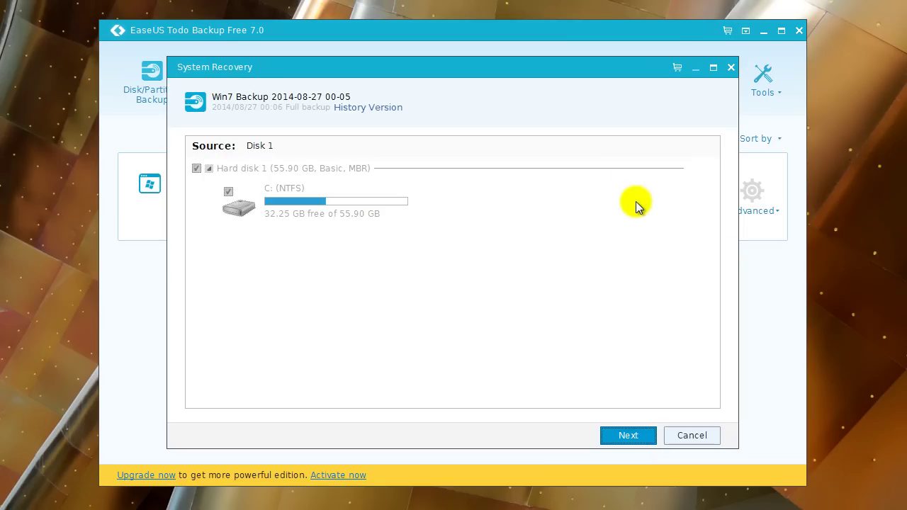
{"action": "left_click", "coordinate": [631, 436]}
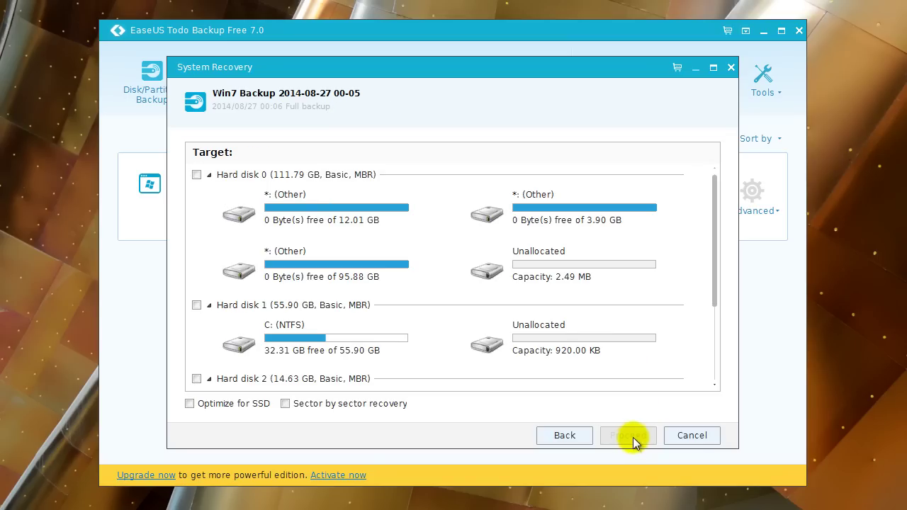
{"action": "scroll", "coordinate": [713, 271], "scroll_direction": "down", "scroll_amount": 2}
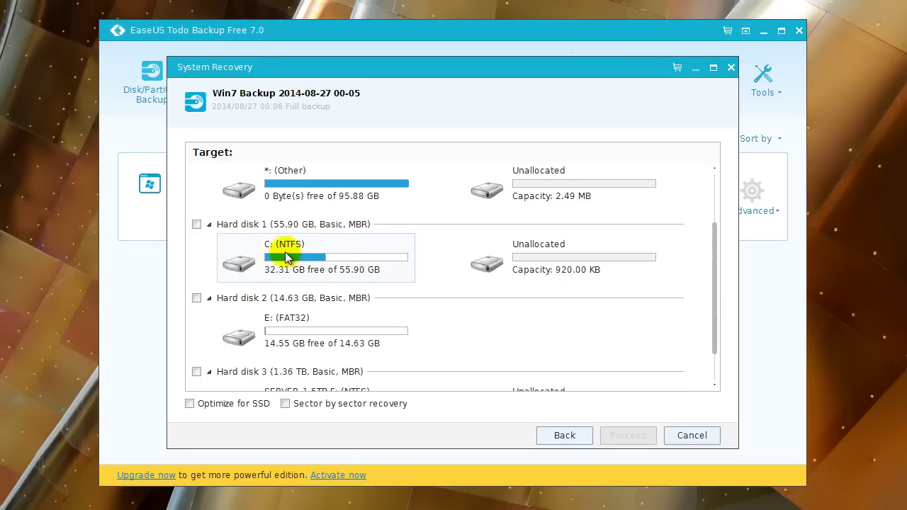
{"action": "left_click", "coordinate": [197, 223]}
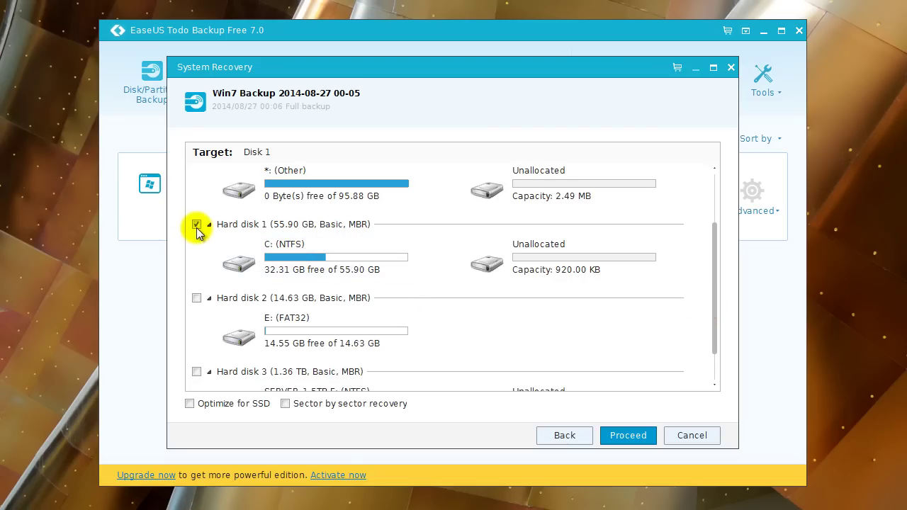
{"action": "left_click", "coordinate": [613, 440]}
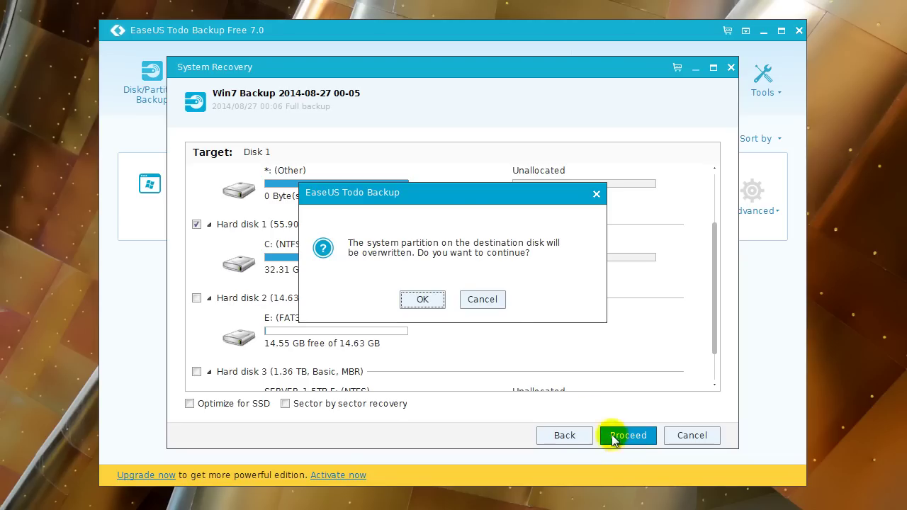
{"action": "left_click", "coordinate": [489, 306]}
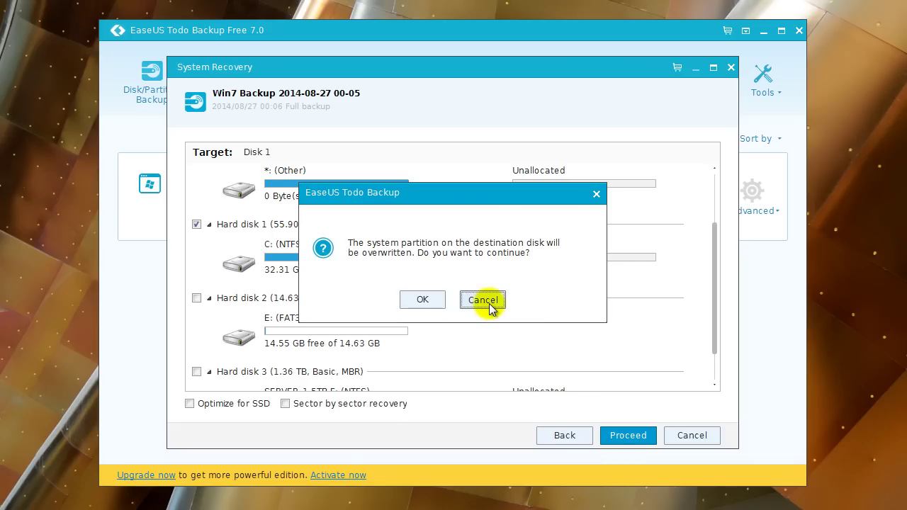
{"action": "left_click", "coordinate": [489, 306]}
{"action": "left_click", "coordinate": [692, 435]}
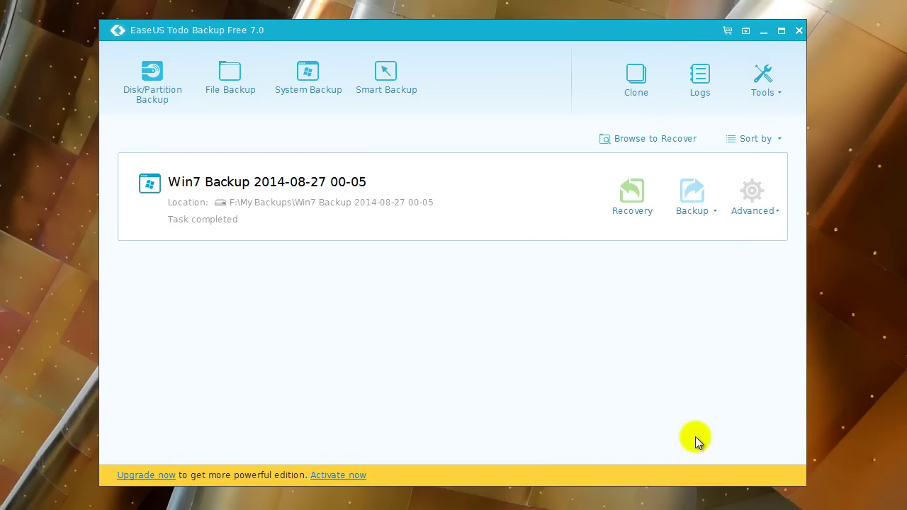
Step: Run an image check on the Win7 backup and finish it once complete
{"action": "left_click", "coordinate": [779, 215]}
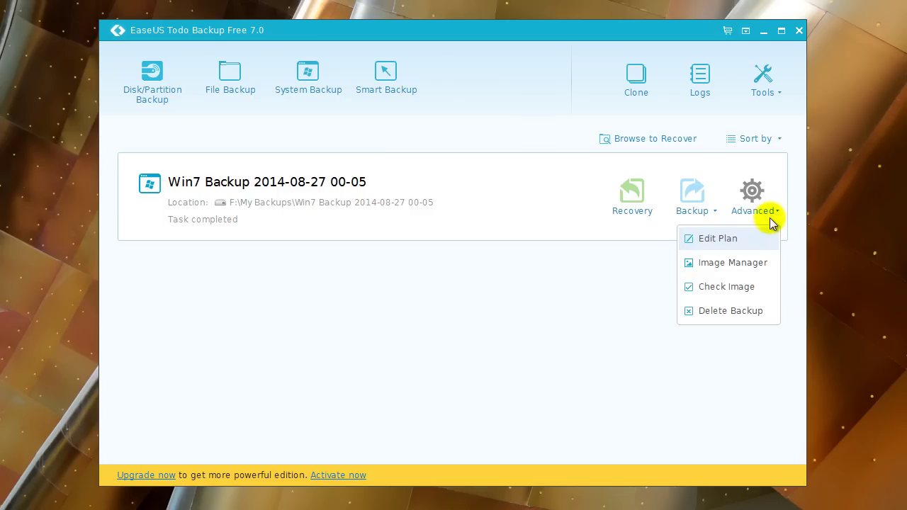
{"action": "left_click", "coordinate": [727, 288]}
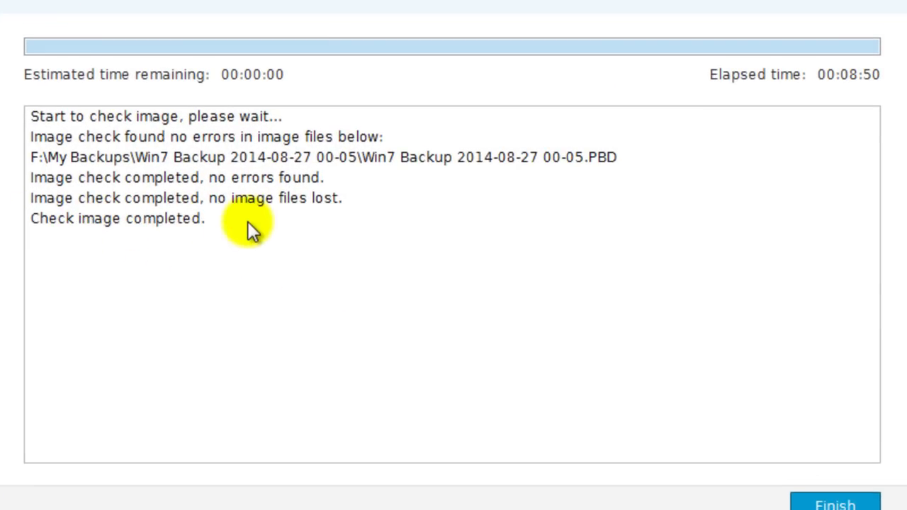
{"action": "left_click", "coordinate": [822, 503]}
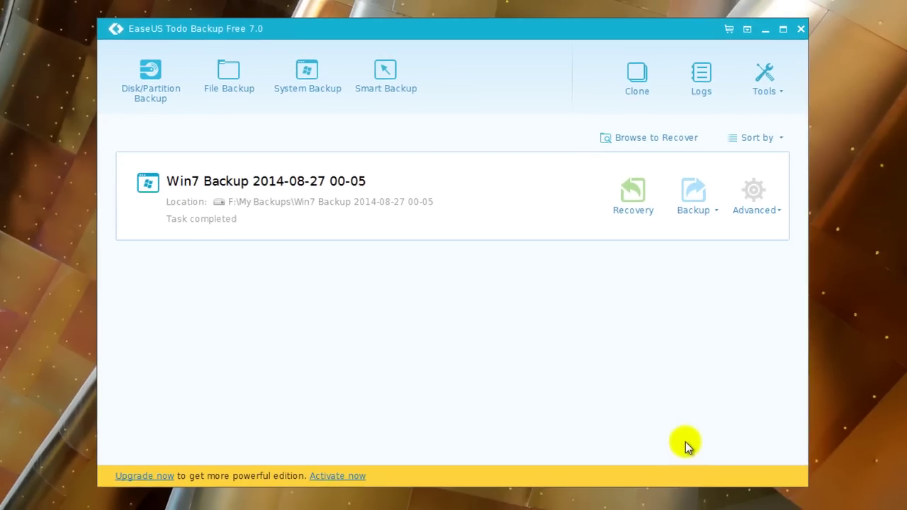
Step: Create a smart backup that protects only My Documents and Desktop, with F:\My Backups\ as the destination
{"action": "left_click", "coordinate": [381, 87]}
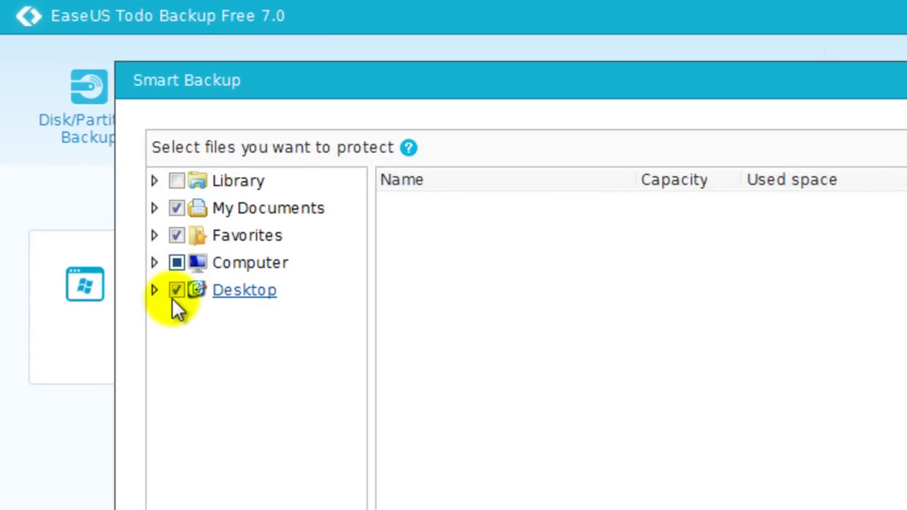
{"action": "left_click", "coordinate": [153, 262]}
{"action": "left_click", "coordinate": [153, 263]}
{"action": "left_click", "coordinate": [176, 267]}
{"action": "left_click", "coordinate": [176, 267]}
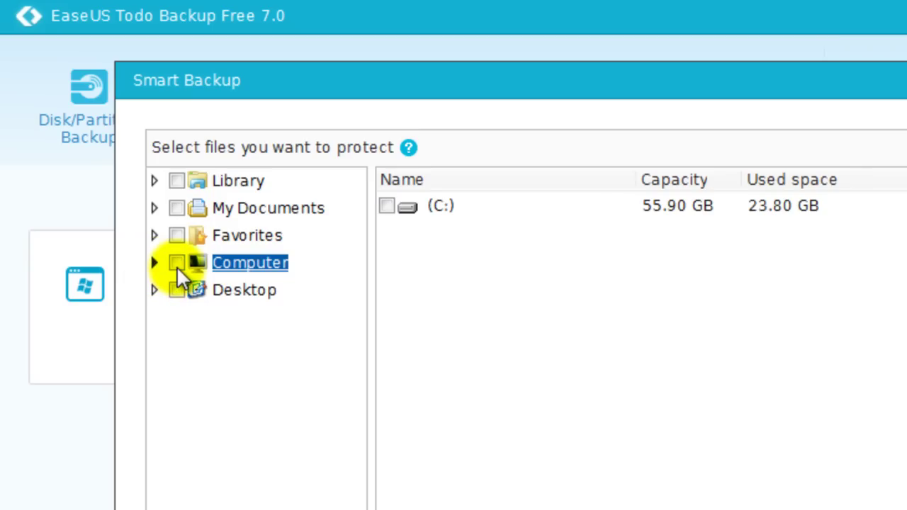
{"action": "left_click", "coordinate": [177, 210]}
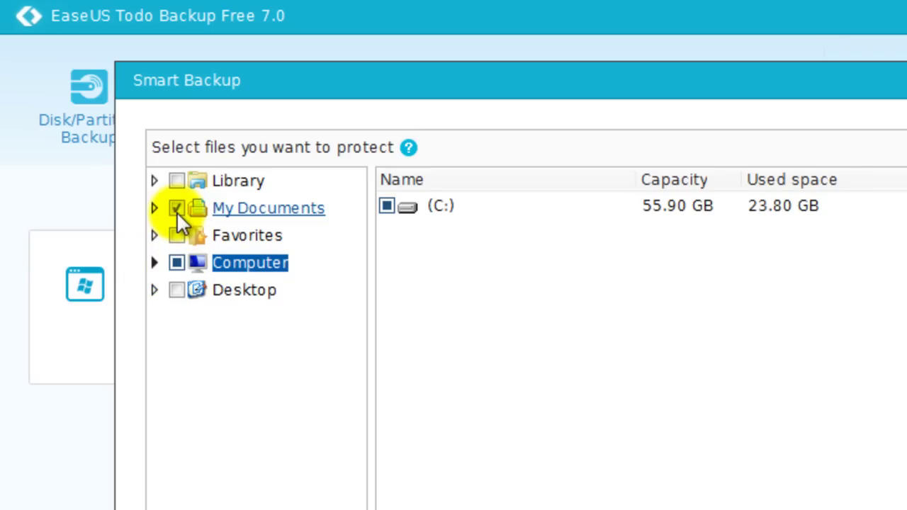
{"action": "left_click", "coordinate": [173, 288]}
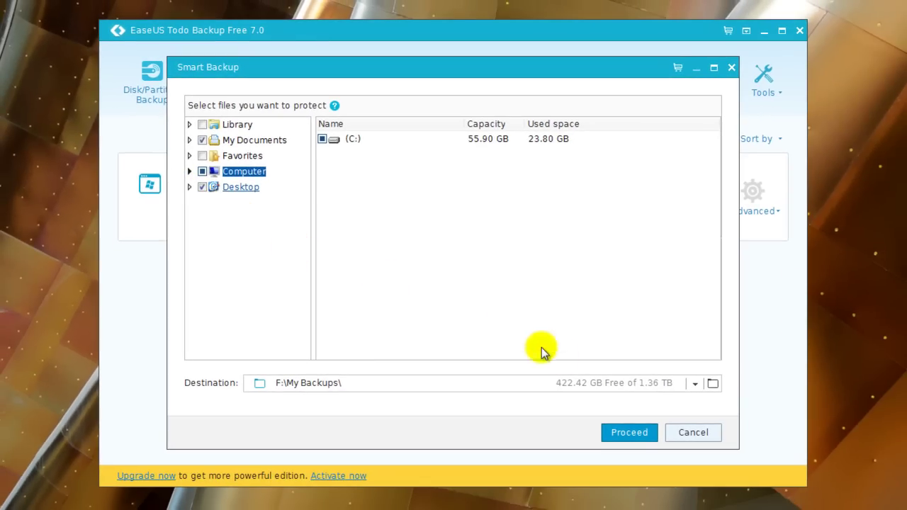
{"action": "left_click", "coordinate": [631, 433]}
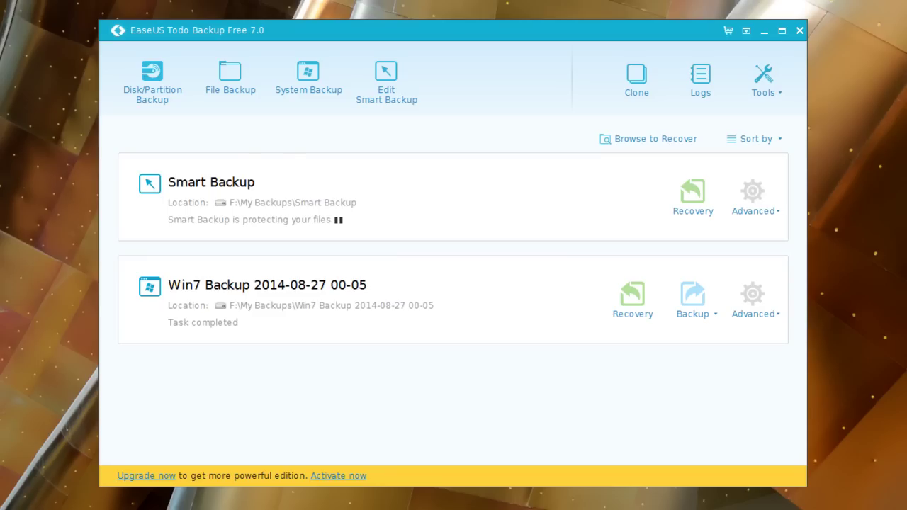
Step: View the File Backup and Disk/Partition Backup setups, including the selectable disks, and close both without running a backup
{"action": "left_click", "coordinate": [234, 87]}
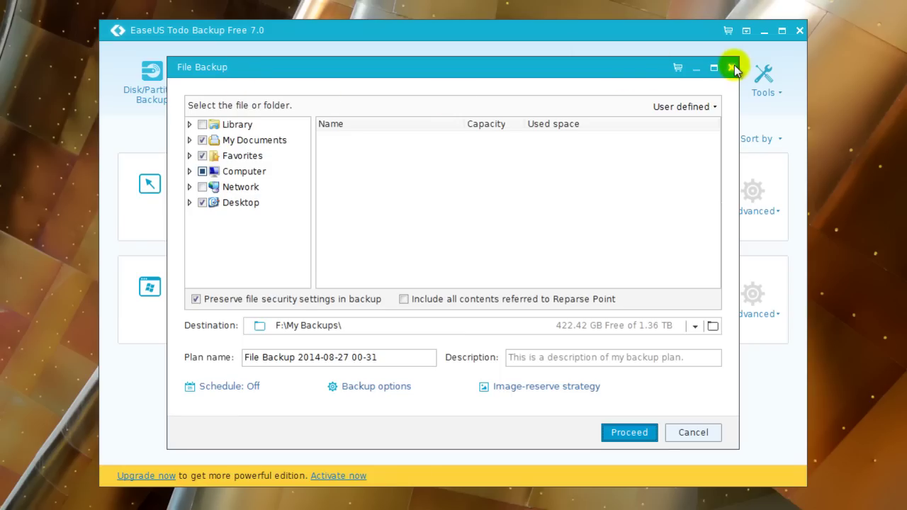
{"action": "left_click", "coordinate": [697, 70]}
{"action": "left_click", "coordinate": [153, 84]}
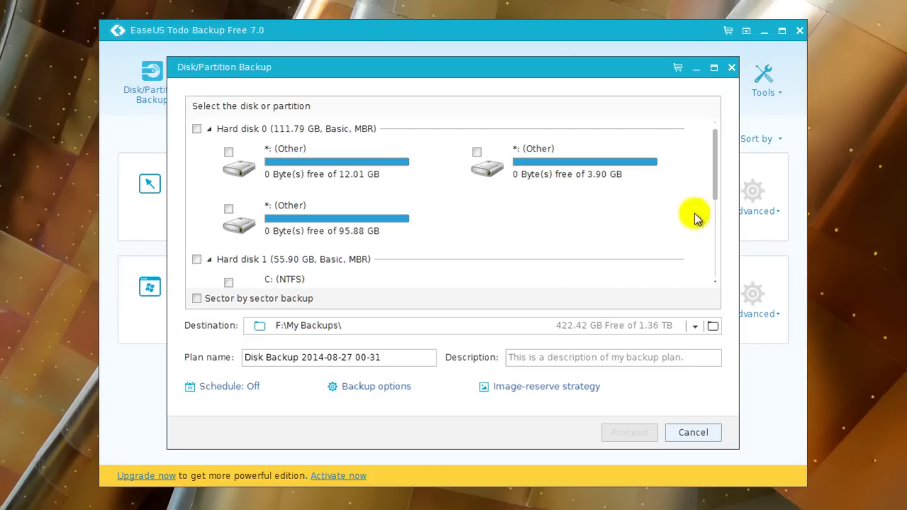
{"action": "left_click_drag", "start_coordinate": [716, 182], "coordinate": [707, 264]}
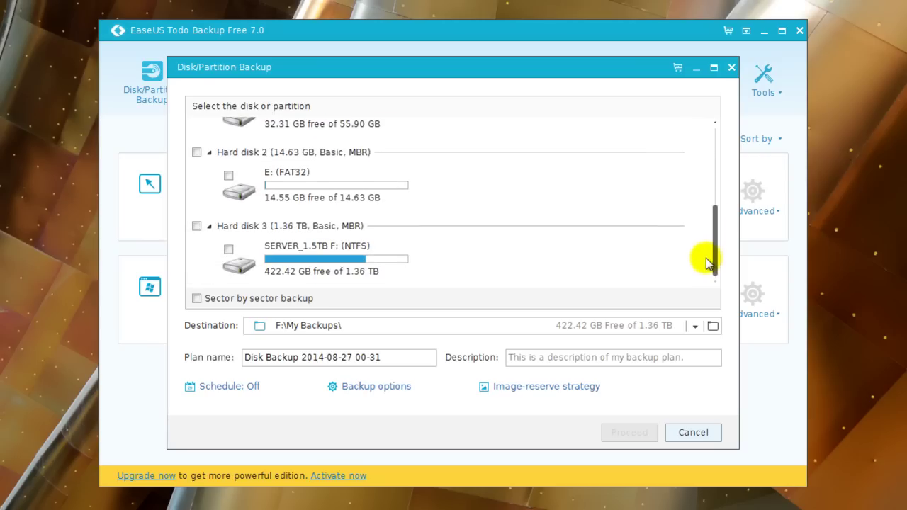
{"action": "left_click", "coordinate": [732, 69]}
Step: View the source disks offered for a disk/partition clone and close the clone setup without starting it
{"action": "left_click", "coordinate": [640, 80]}
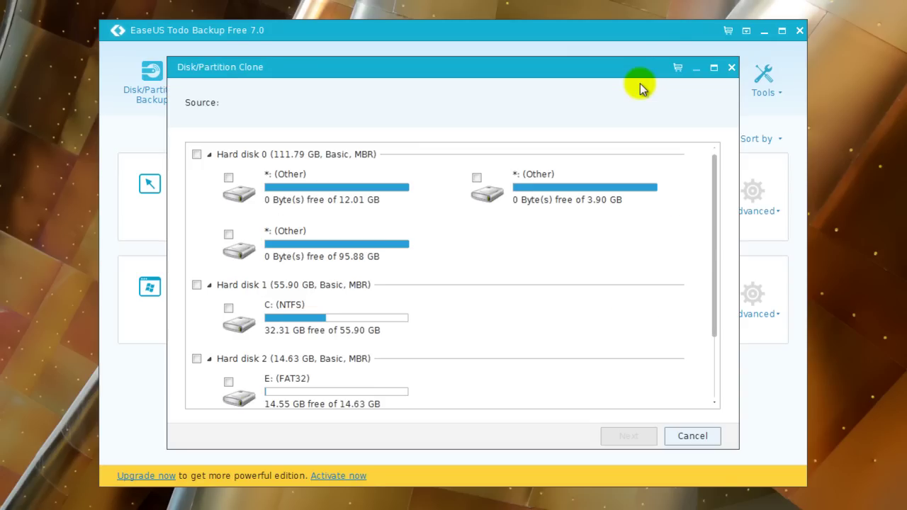
{"action": "left_click_drag", "start_coordinate": [713, 162], "coordinate": [714, 236]}
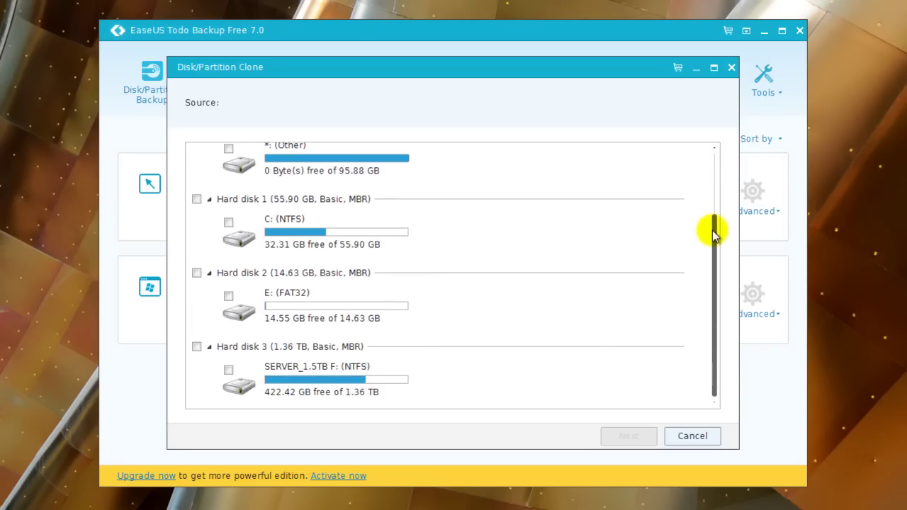
{"action": "left_click", "coordinate": [732, 68]}
Step: Create a Linux emergency disk as an ISO file named Emergencydisk.iso on the desktop
{"action": "left_click", "coordinate": [783, 93]}
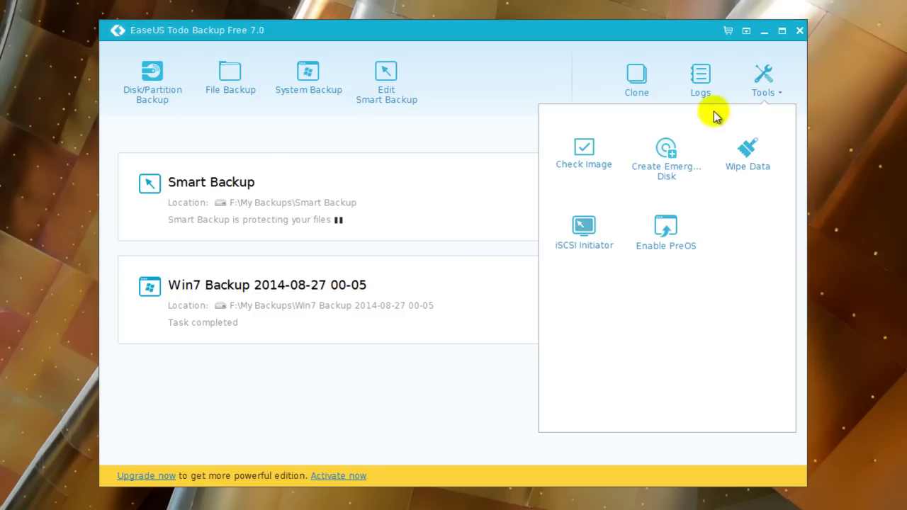
{"action": "left_click", "coordinate": [666, 149]}
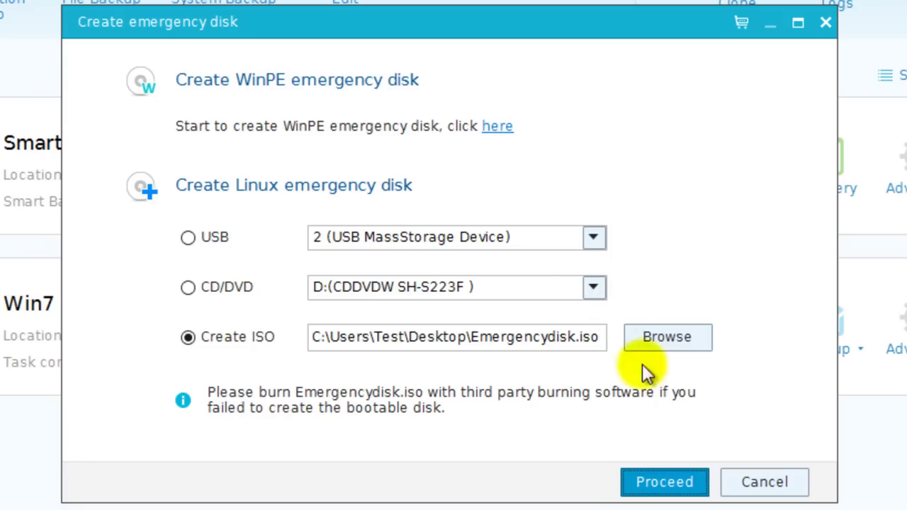
{"action": "left_click", "coordinate": [675, 484]}
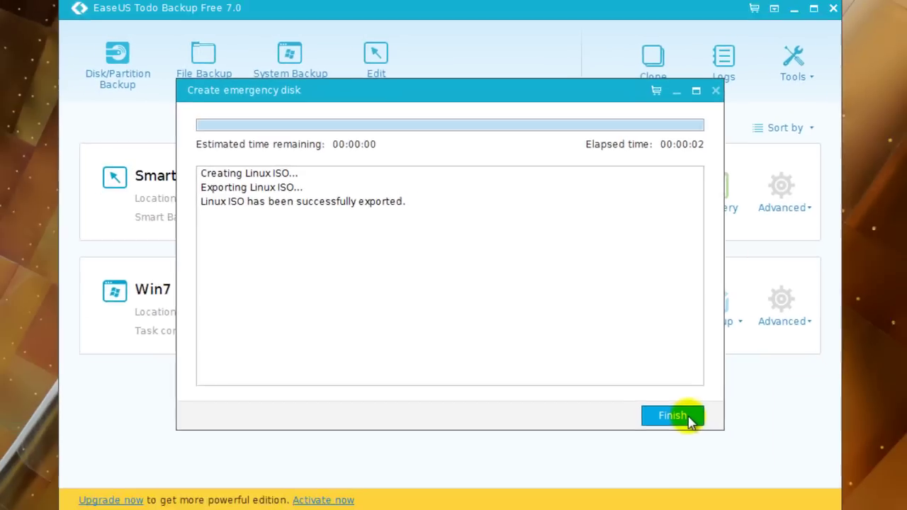
{"action": "left_click", "coordinate": [765, 482]}
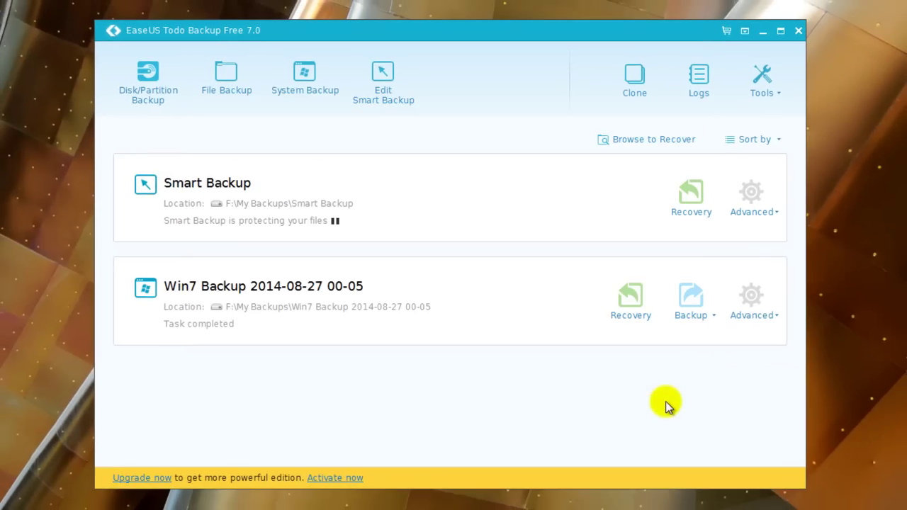
Step: Create a WinPE emergency disk as WinPEEmergencydisk.iso on the desktop, downloading the WinPE component from Microsoft, and exit WinPE Builder
{"action": "left_click", "coordinate": [778, 96]}
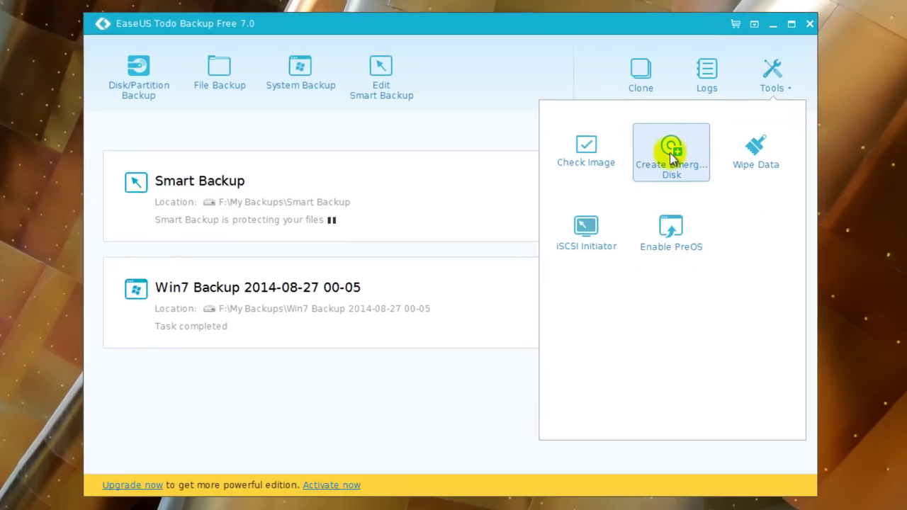
{"action": "left_click", "coordinate": [672, 157]}
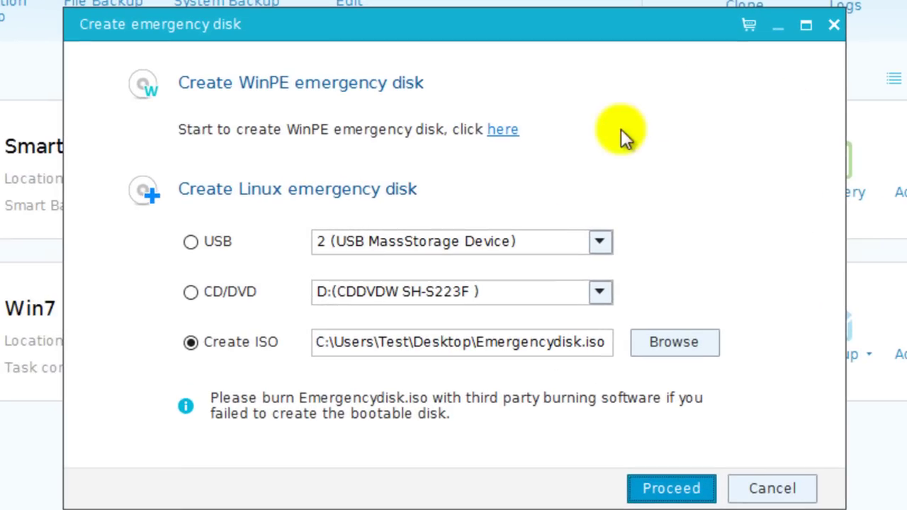
{"action": "left_click", "coordinate": [512, 131]}
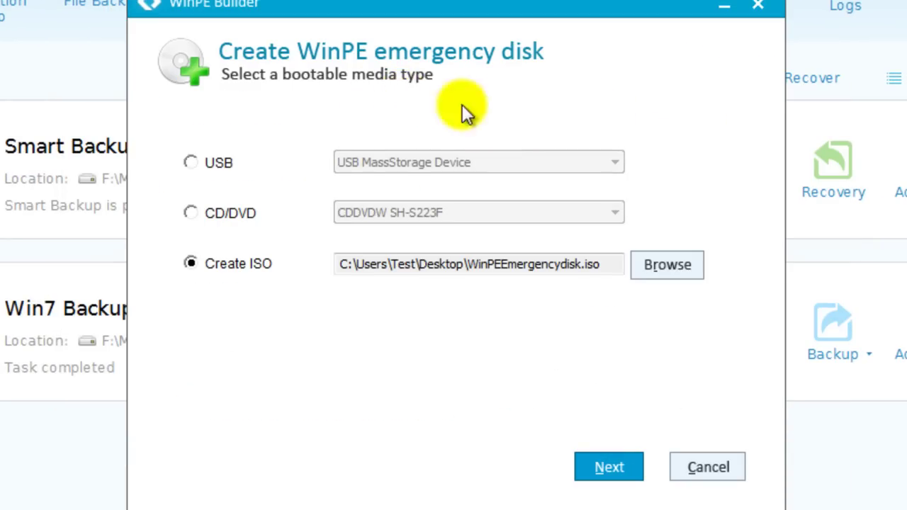
{"action": "left_click", "coordinate": [613, 467]}
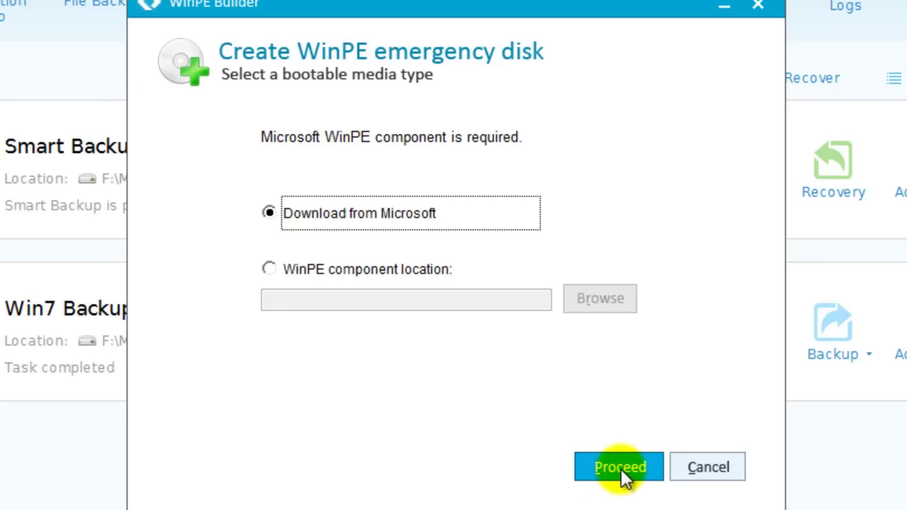
{"action": "left_click", "coordinate": [621, 468]}
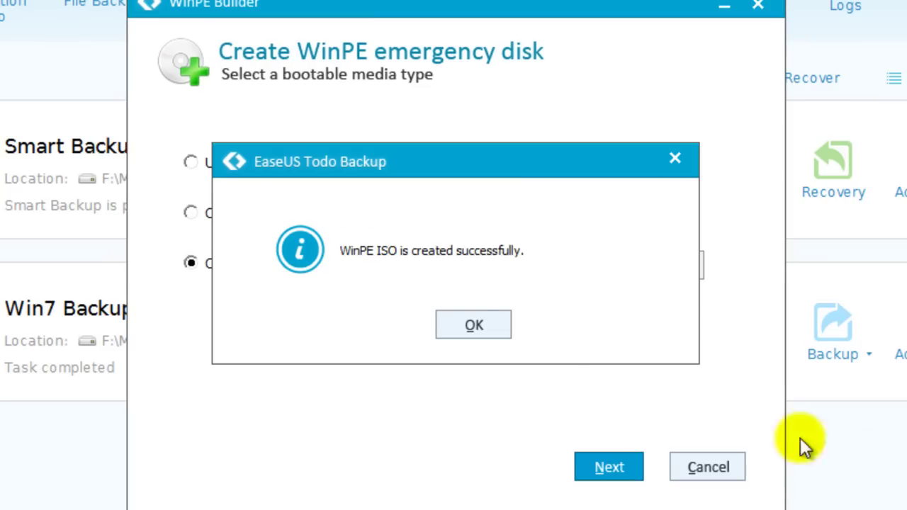
{"action": "left_click", "coordinate": [473, 325]}
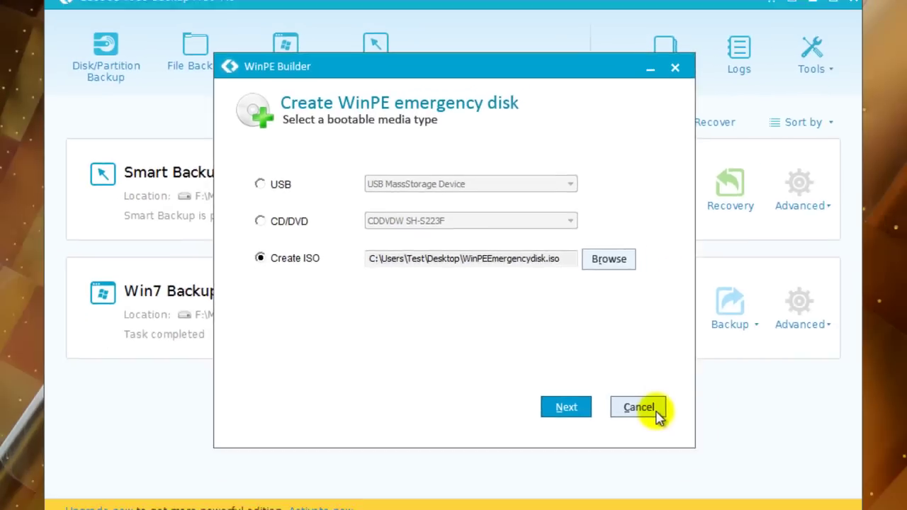
{"action": "left_click", "coordinate": [641, 407]}
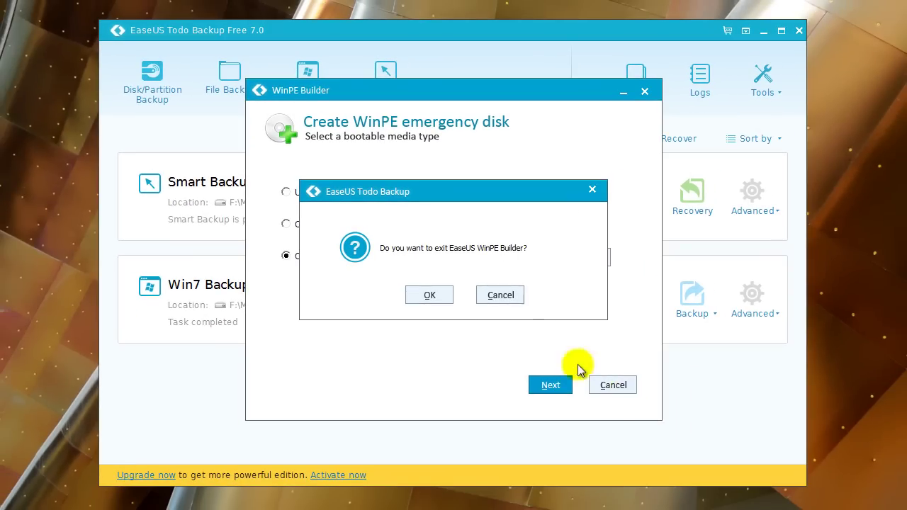
{"action": "left_click", "coordinate": [431, 297]}
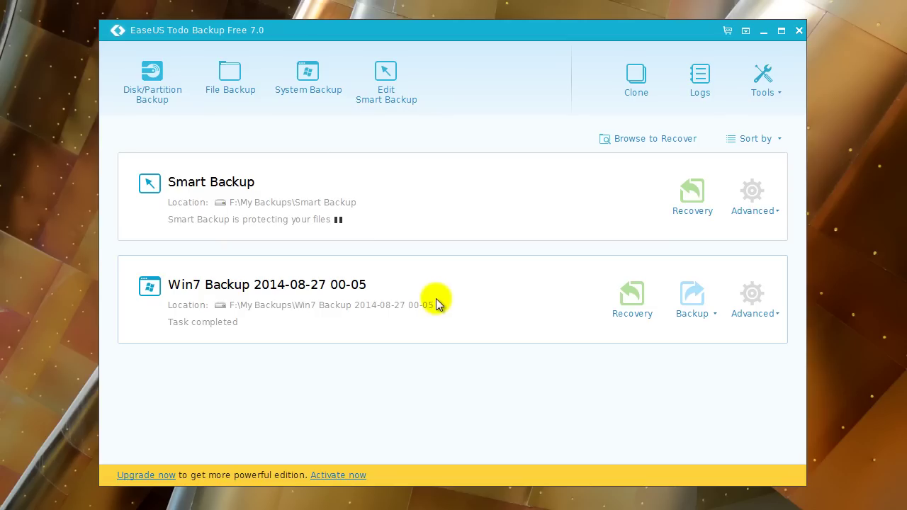
Step: Look over the remaining tools and open the program's About information to view its version and license details
{"action": "left_click", "coordinate": [780, 91]}
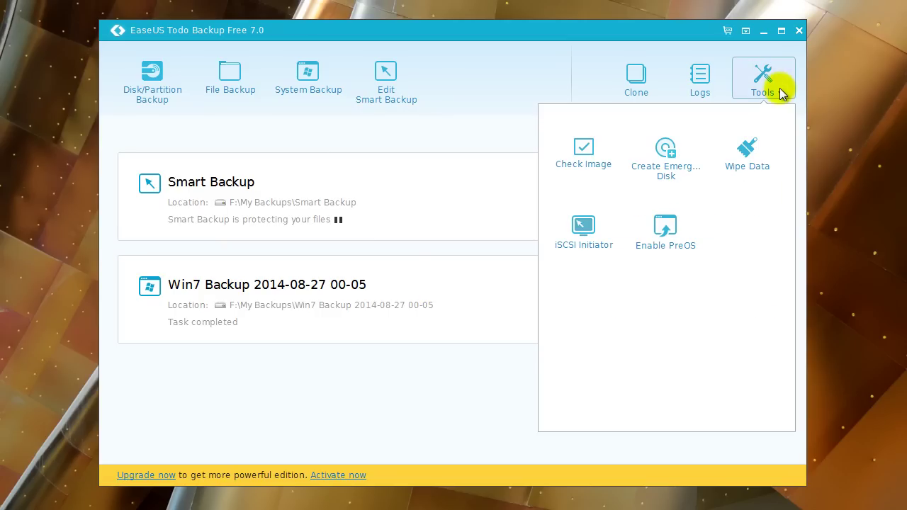
{"action": "left_click", "coordinate": [586, 77]}
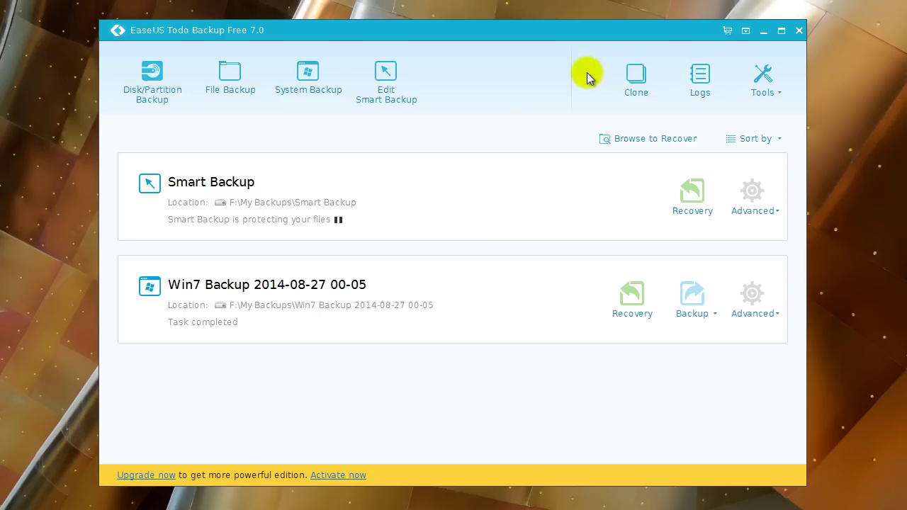
{"action": "left_click", "coordinate": [745, 31]}
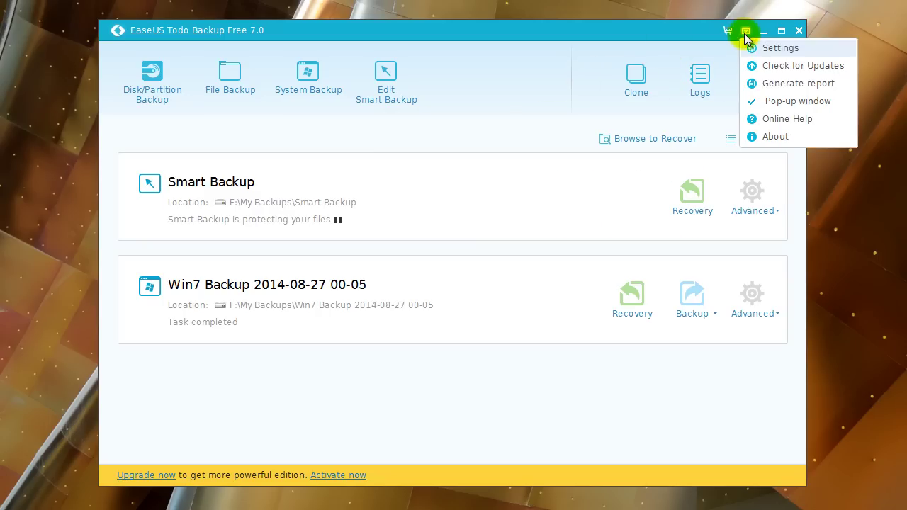
{"action": "left_click", "coordinate": [769, 137]}
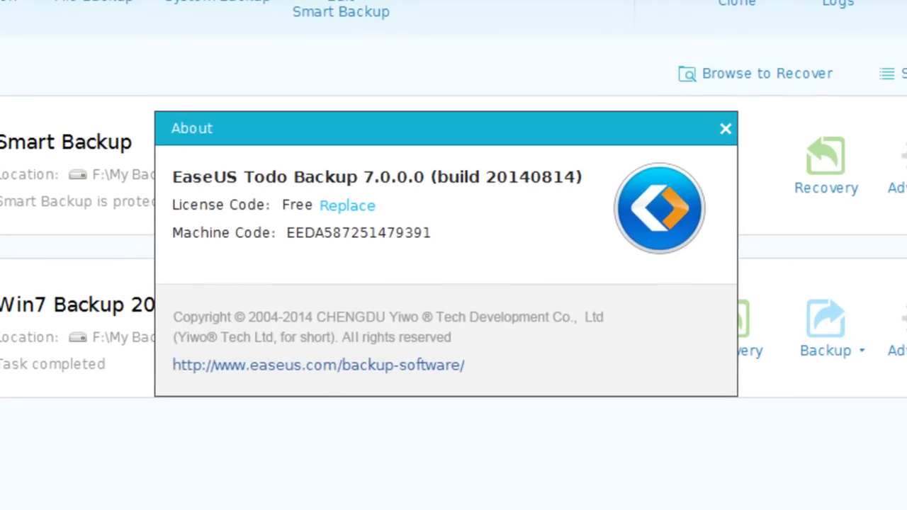